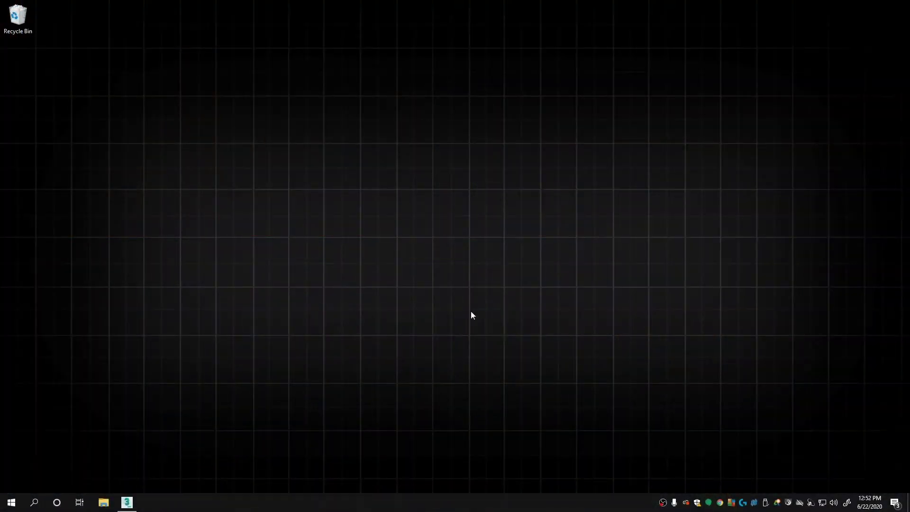
Step: Save the teapot.max scene in 3ds Max and close 3ds Max
click(126, 502)
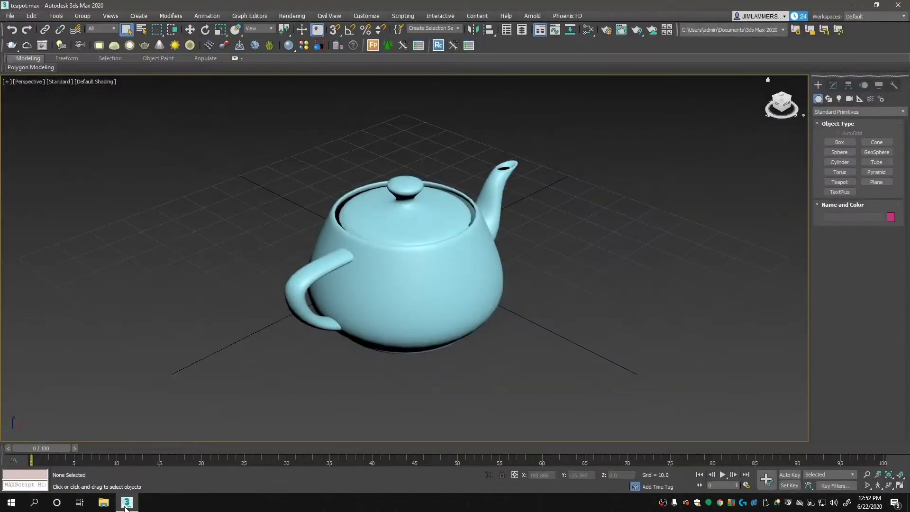
click(10, 15)
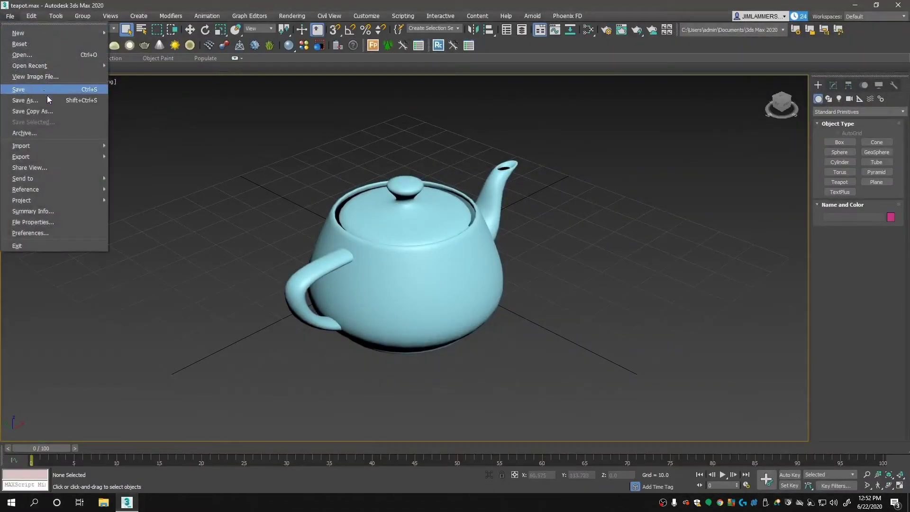
click(51, 95)
click(898, 5)
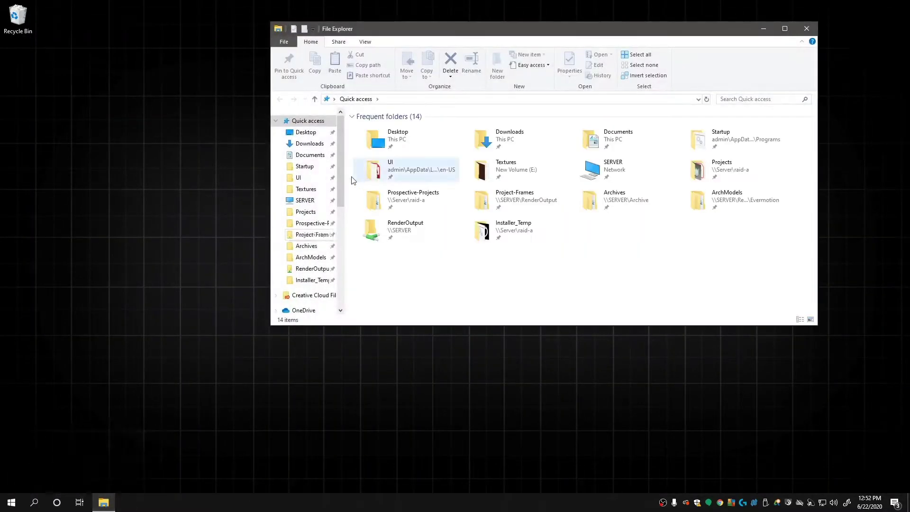
Step: Browse to C:\Program Files\Common Files\ChaosGroup\ssl in File Explorer
scroll(338, 243, down, 5)
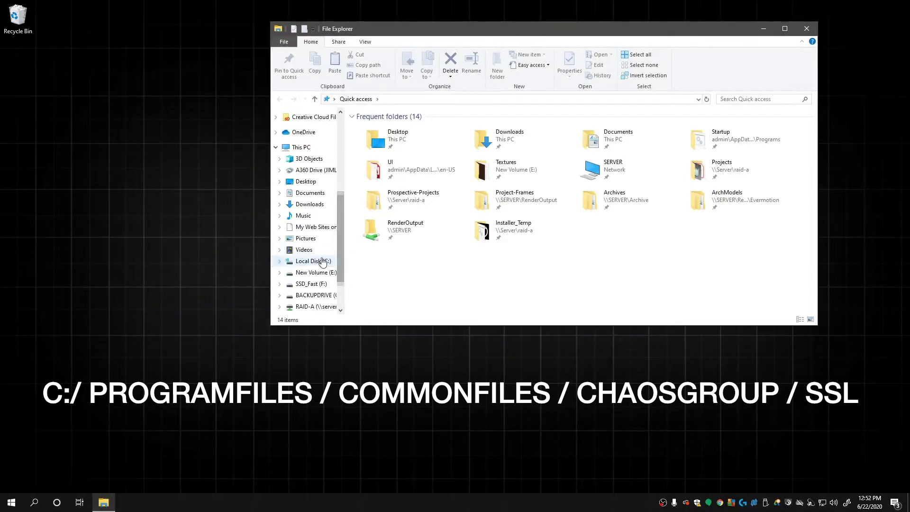
click(322, 261)
double_click(404, 178)
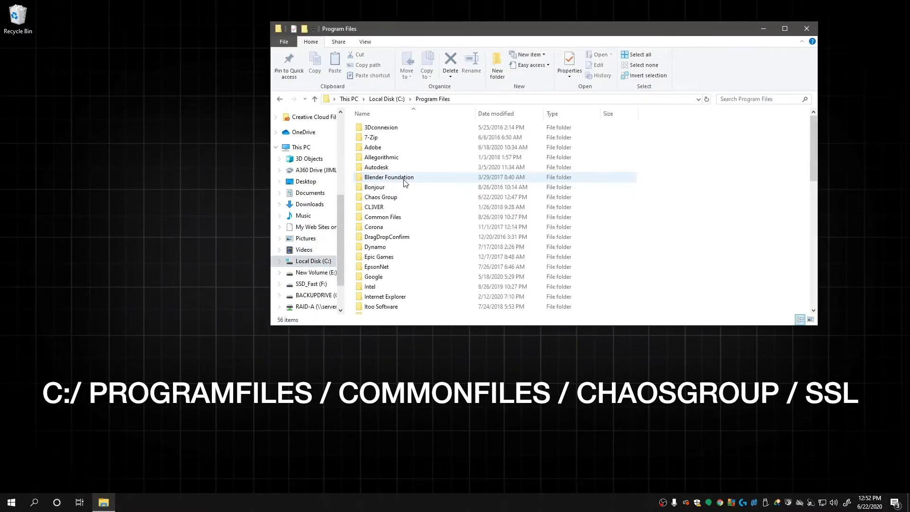
double_click(397, 217)
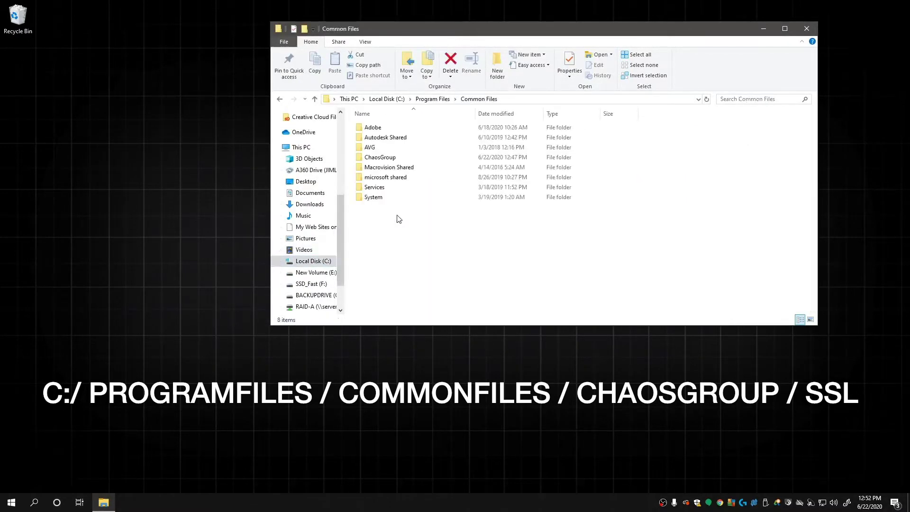
double_click(402, 157)
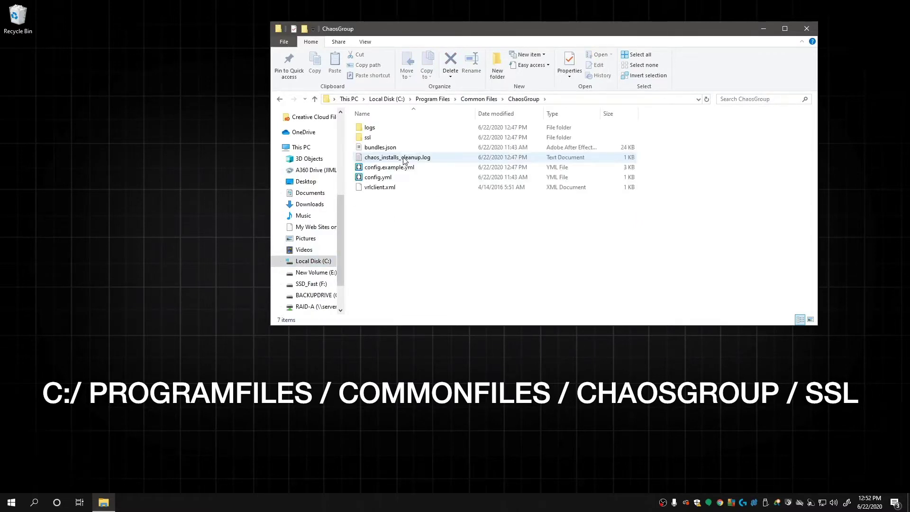
double_click(402, 138)
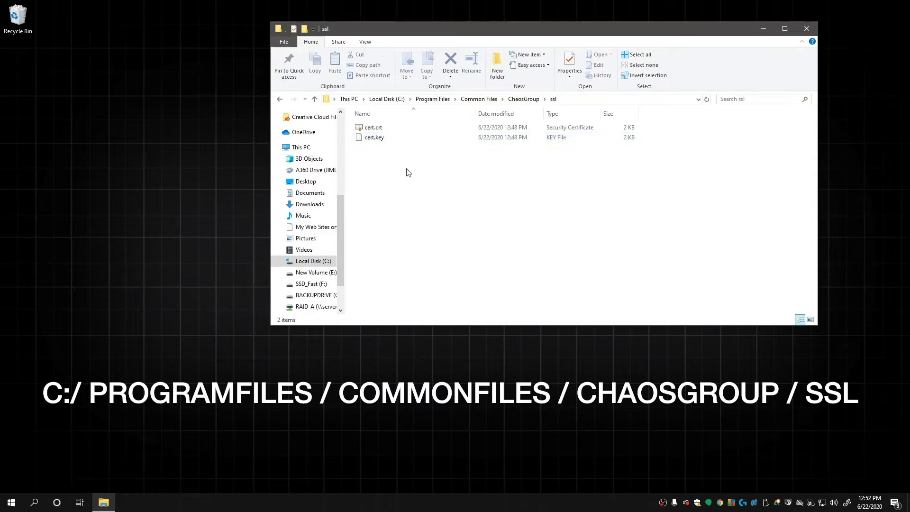
Step: Delete cert.crt and cert.key from the ssl folder
drag(407, 172, 379, 136)
right_click(420, 132)
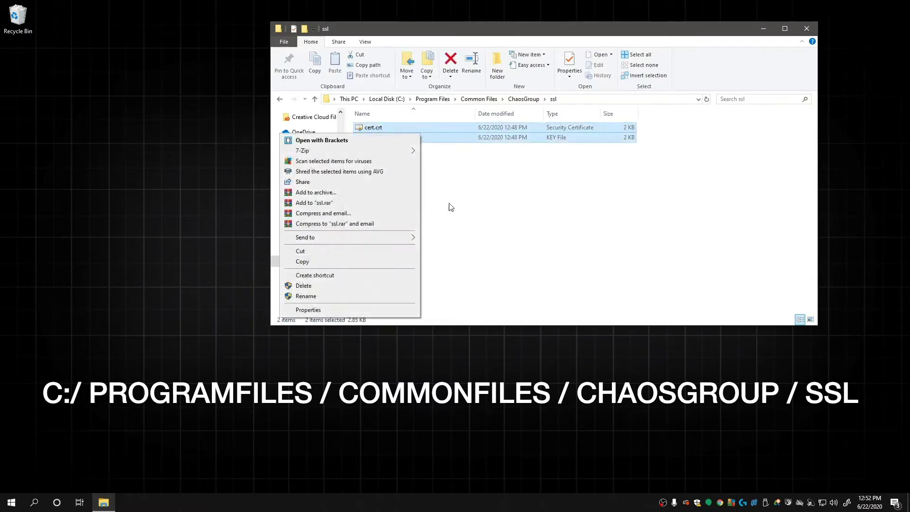
click(304, 286)
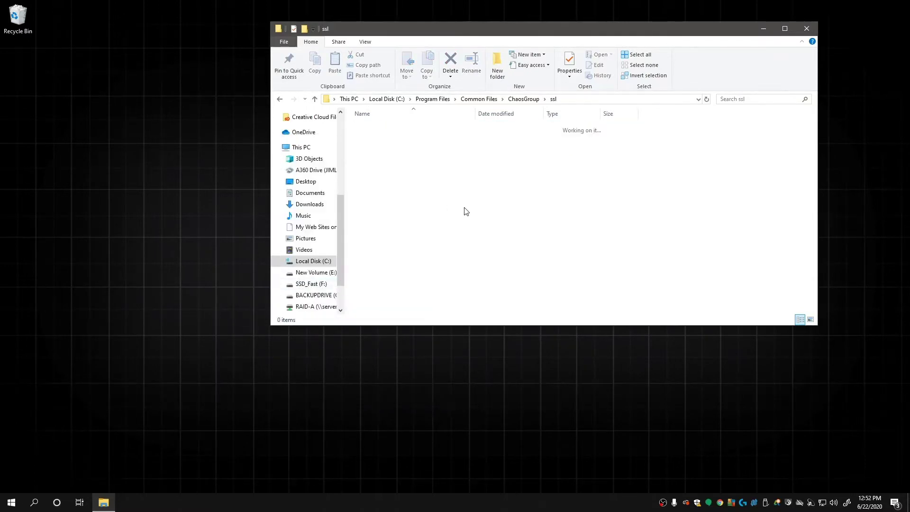
Step: Close the ssl folder window and launch Google Chrome
click(807, 28)
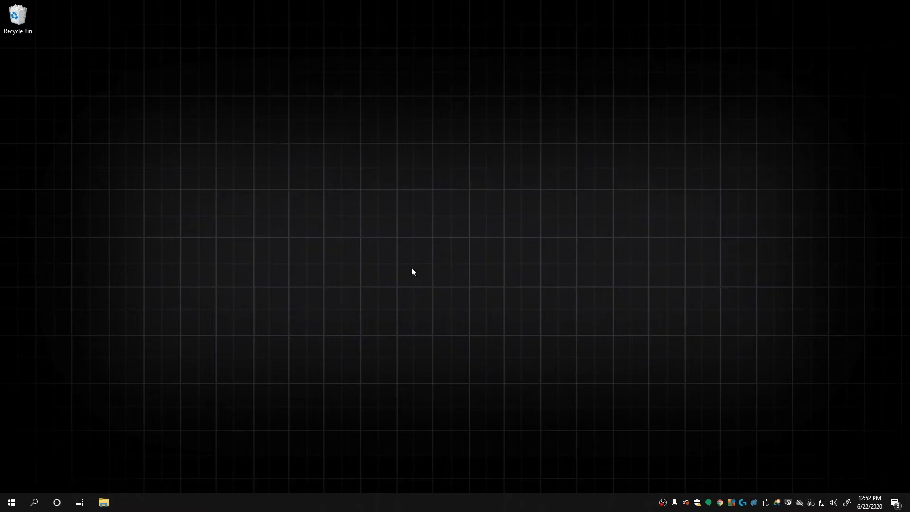
click(12, 502)
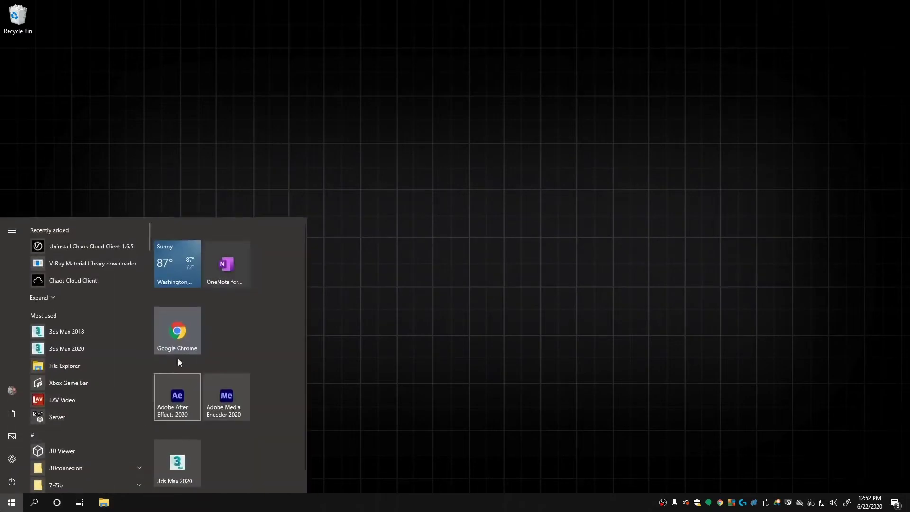
click(189, 326)
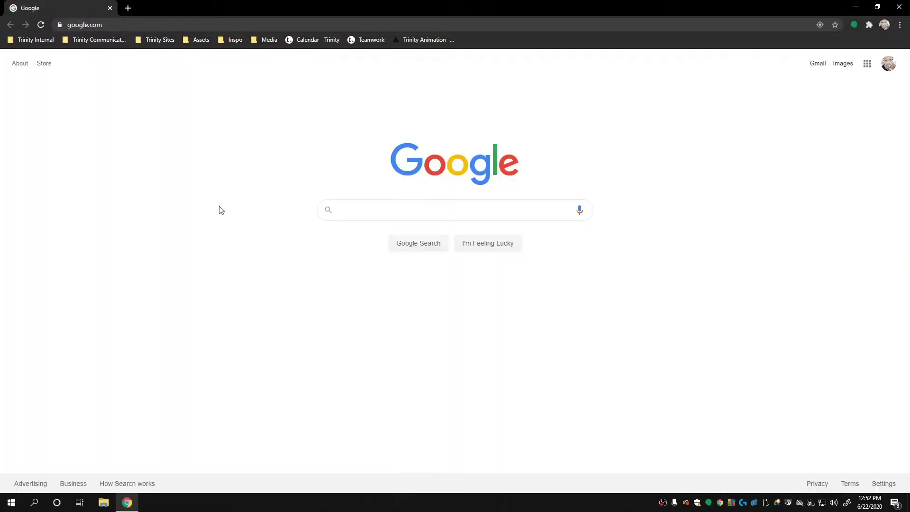
Step: Go to download.chaosgroup.com and sign in with the Chaos account credentials
click(155, 24)
text(d)
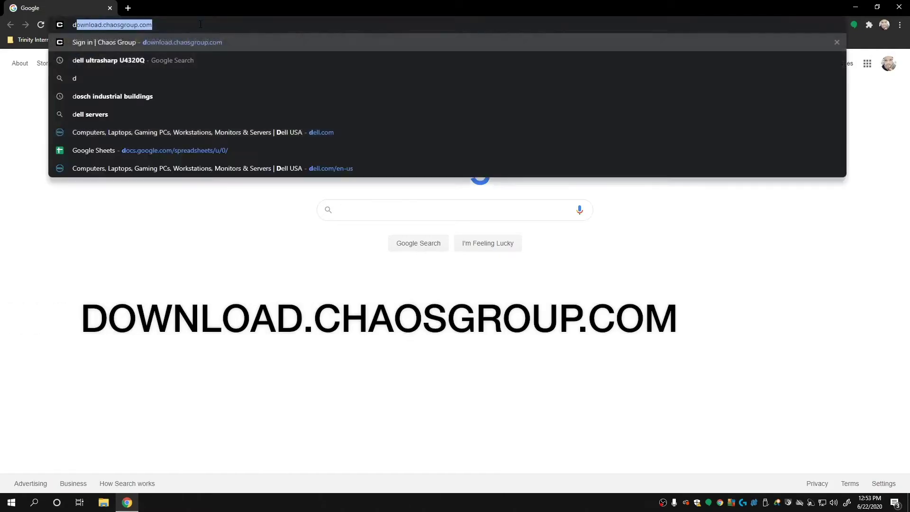
text(ownload)
key(End)
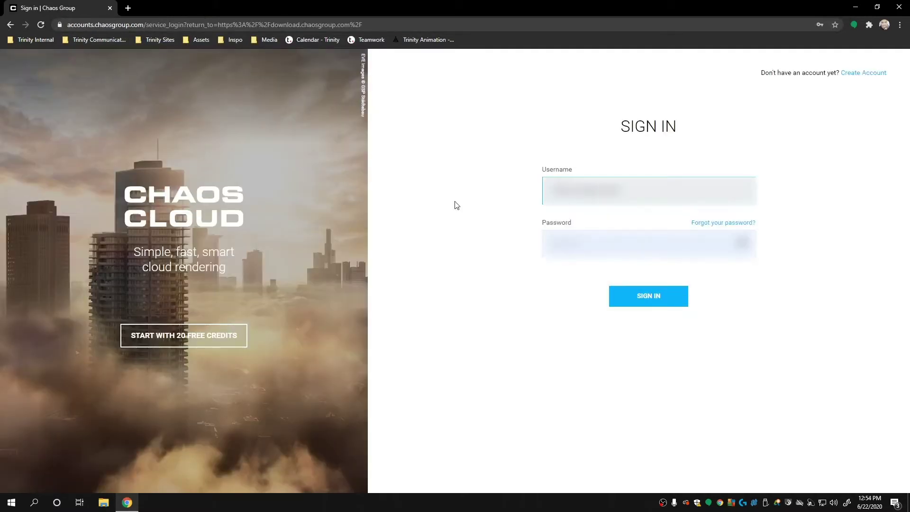
key(Tab)
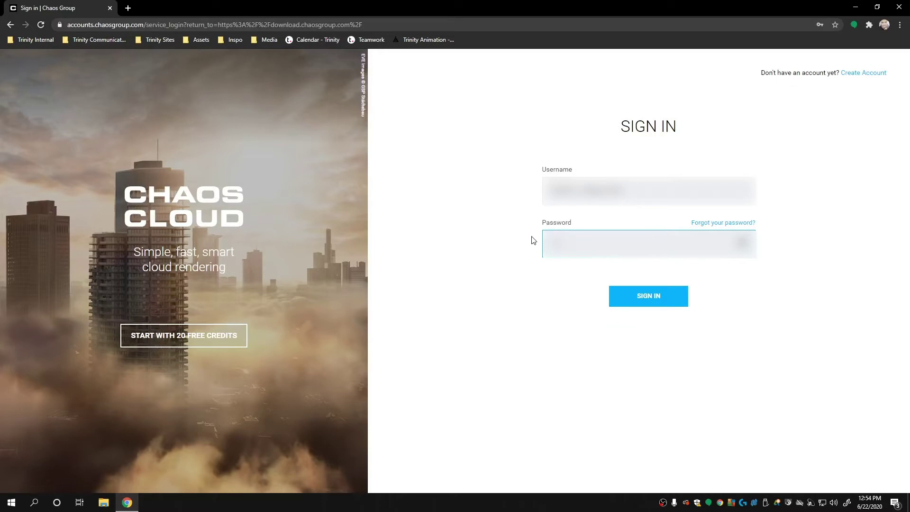
click(640, 296)
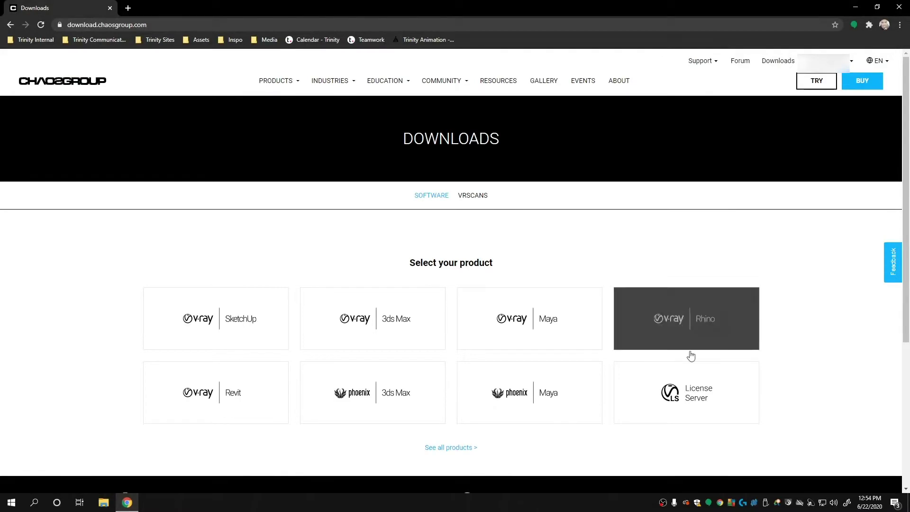
Step: Download the License Server 5.5.0 installer (cgls_win_5.5.0.exe) for Windows x64
click(715, 408)
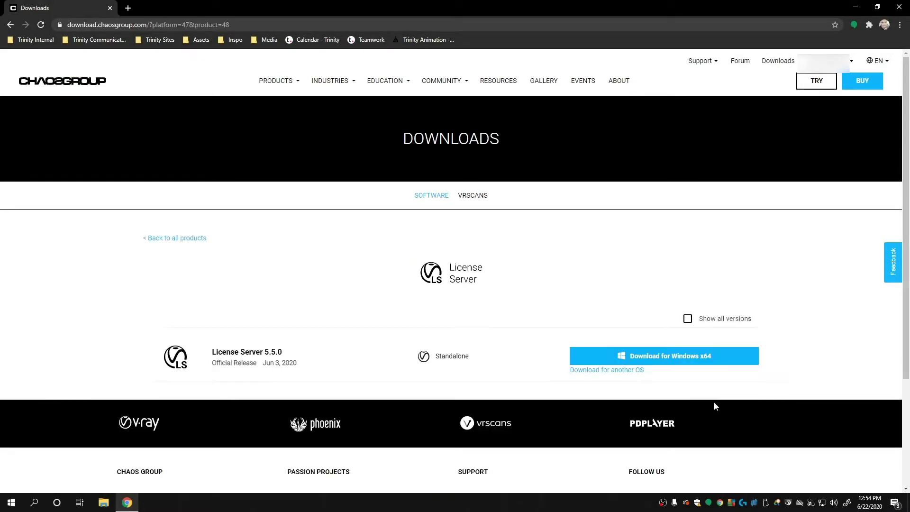
click(692, 361)
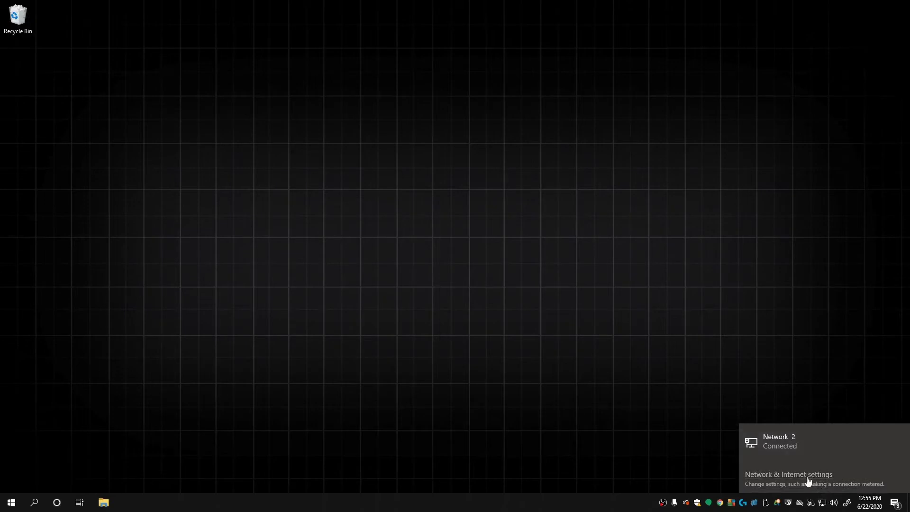
click(808, 475)
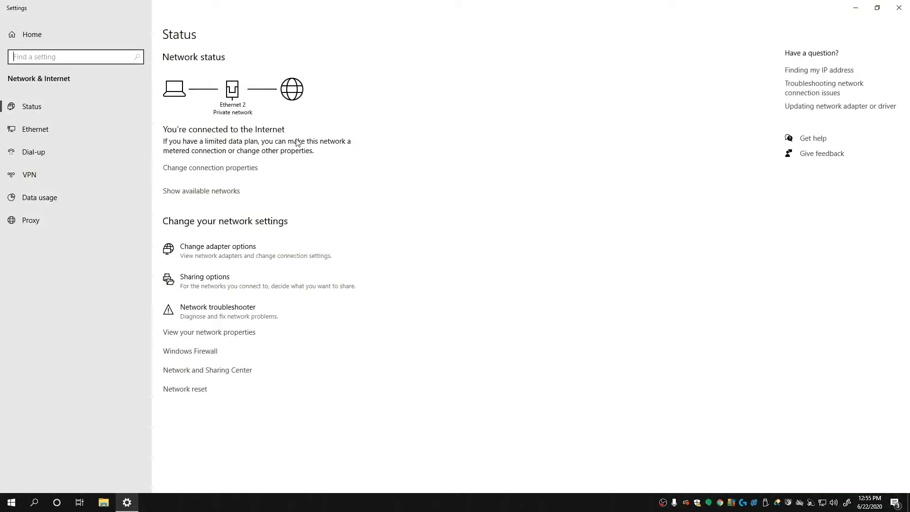
click(899, 7)
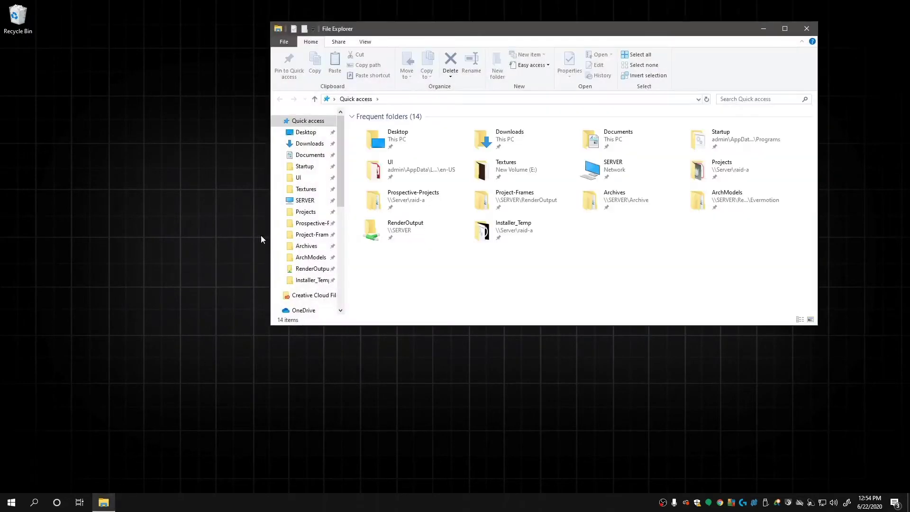
Step: Move cgls_win_5.5.0.exe from Downloads onto the desktop and close Explorer
click(309, 143)
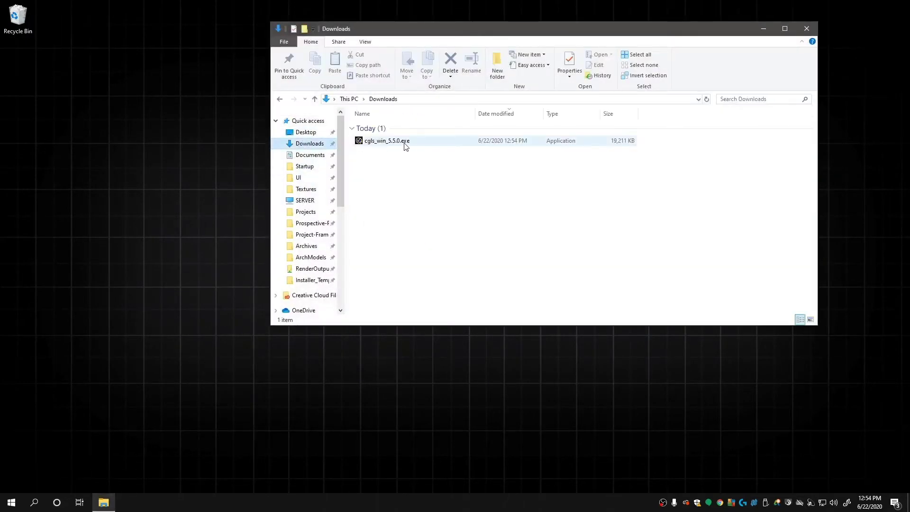
drag(405, 145, 95, 154)
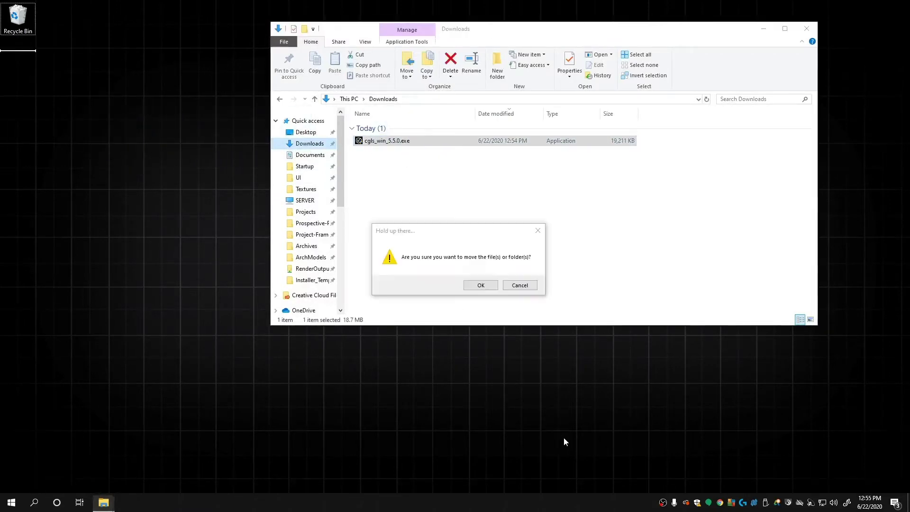
click(480, 286)
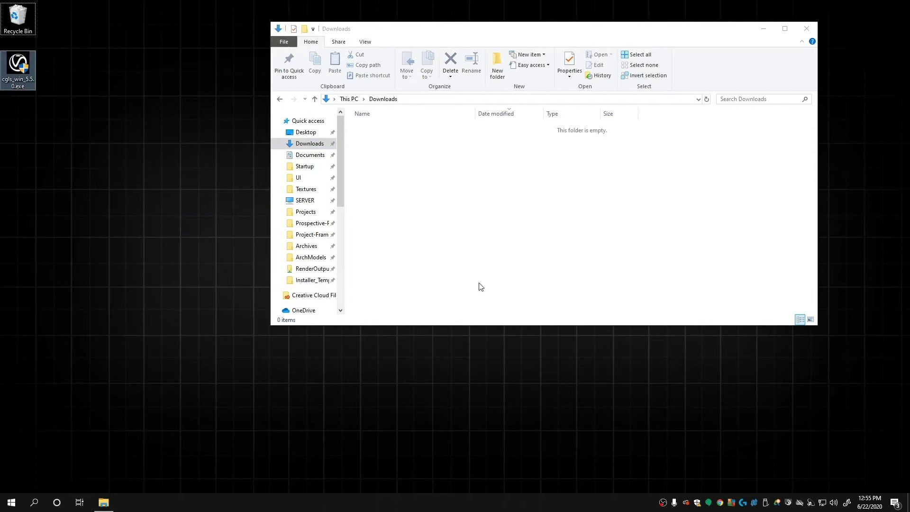
click(805, 27)
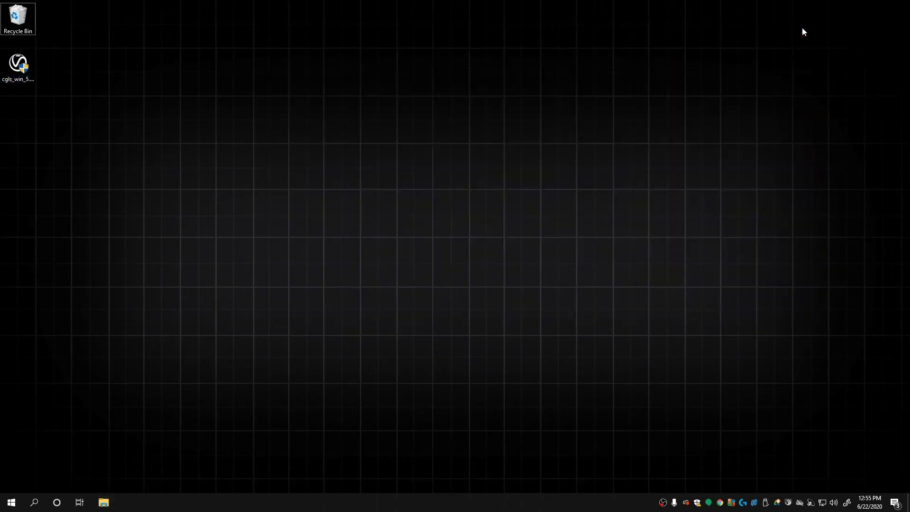
Step: Run cgls_win_5.5.0.exe as administrator and scroll through the License Server Agreement
click(27, 69)
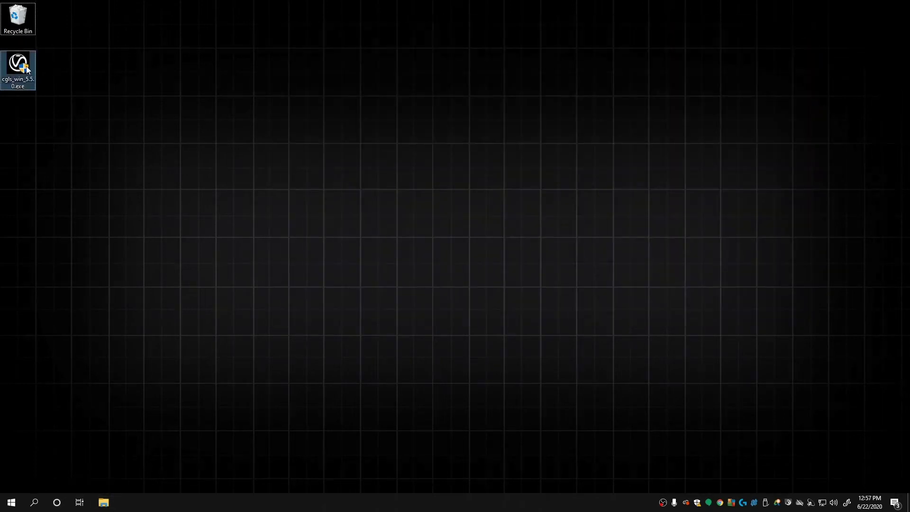
right_click(27, 70)
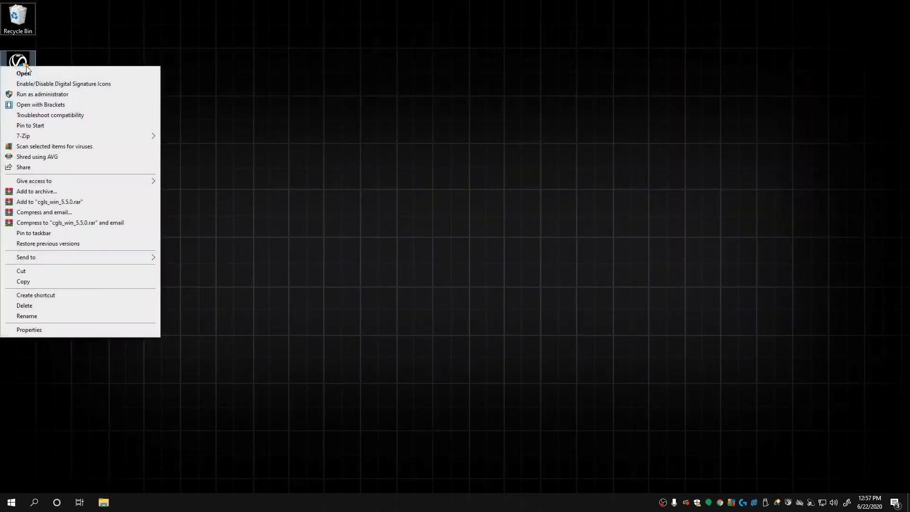
click(67, 98)
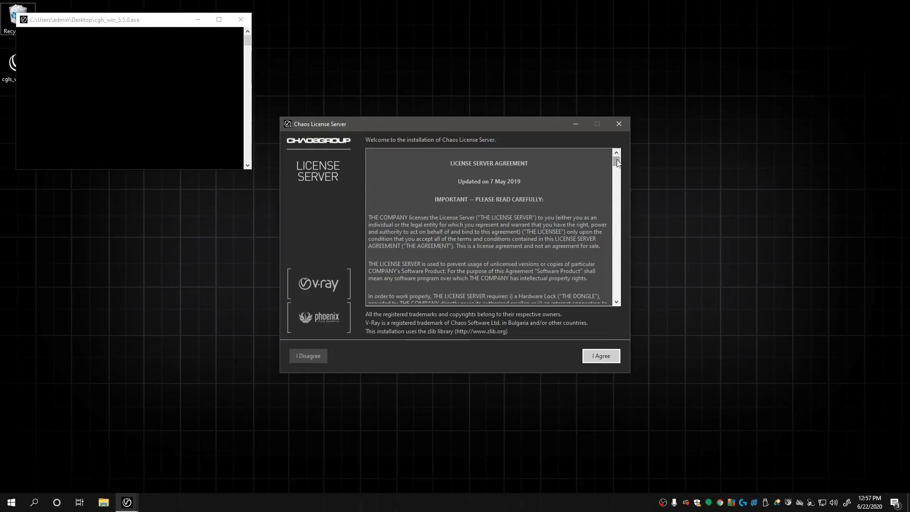
drag(618, 163, 614, 303)
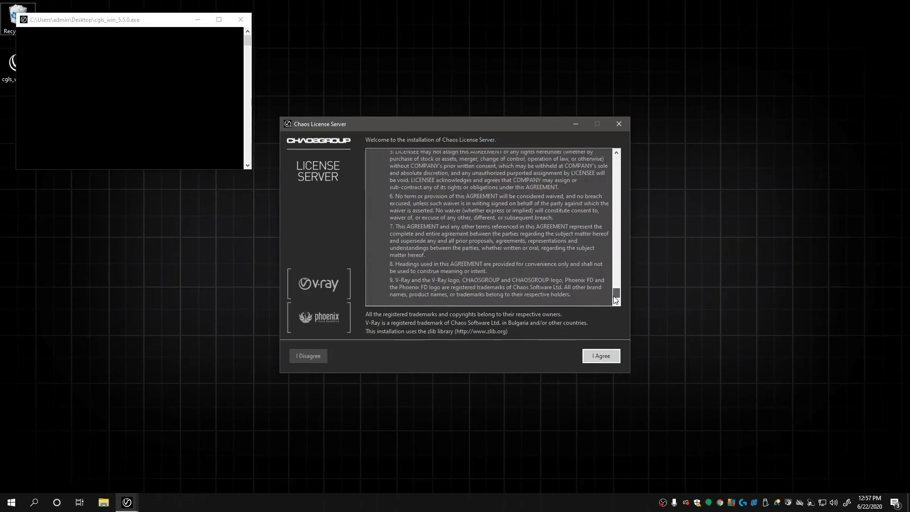
Step: Accept the agreement and install the License Server with the default parameters
click(602, 356)
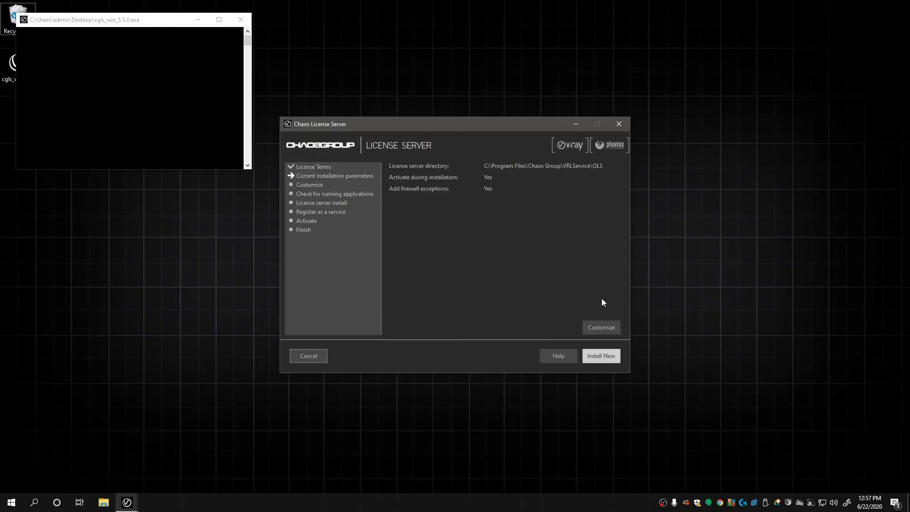
click(599, 356)
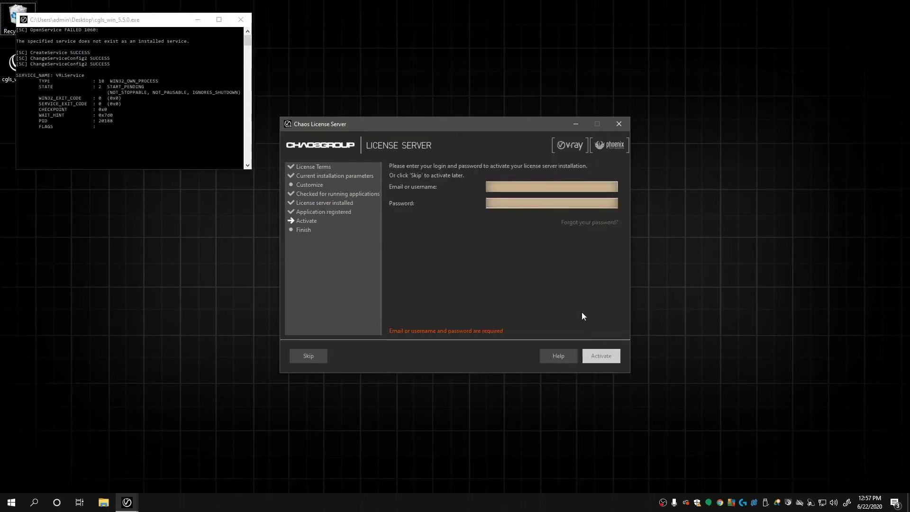
Step: Activate the license server with the Chaos account e-mail and password
text(admin@)
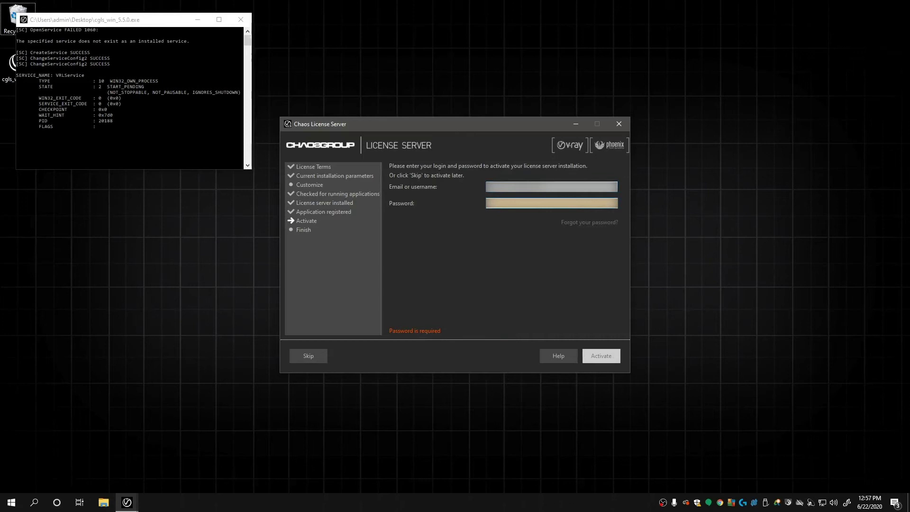
key(Tab)
text(password)
click(601, 356)
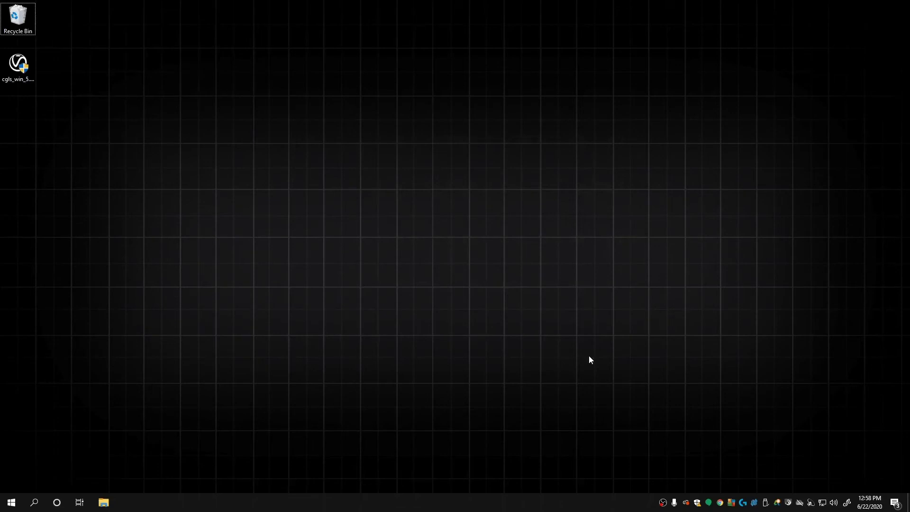
click(11, 501)
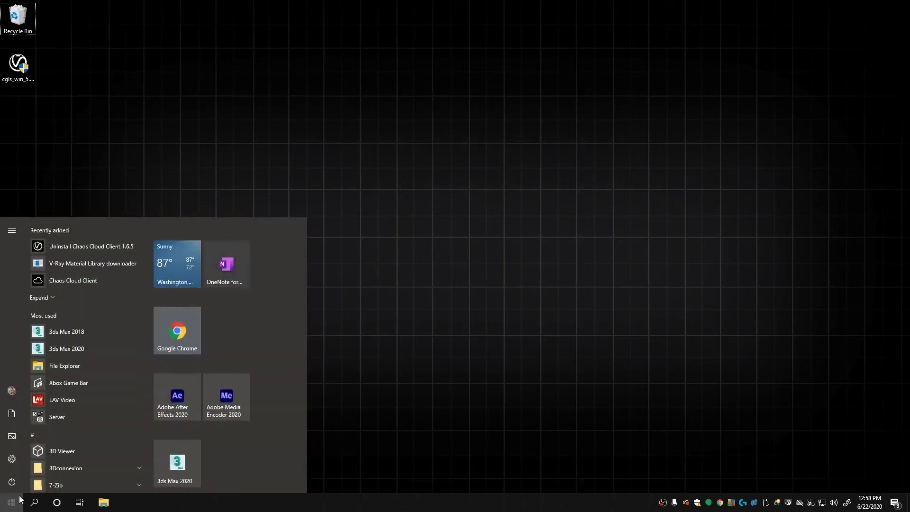
click(192, 328)
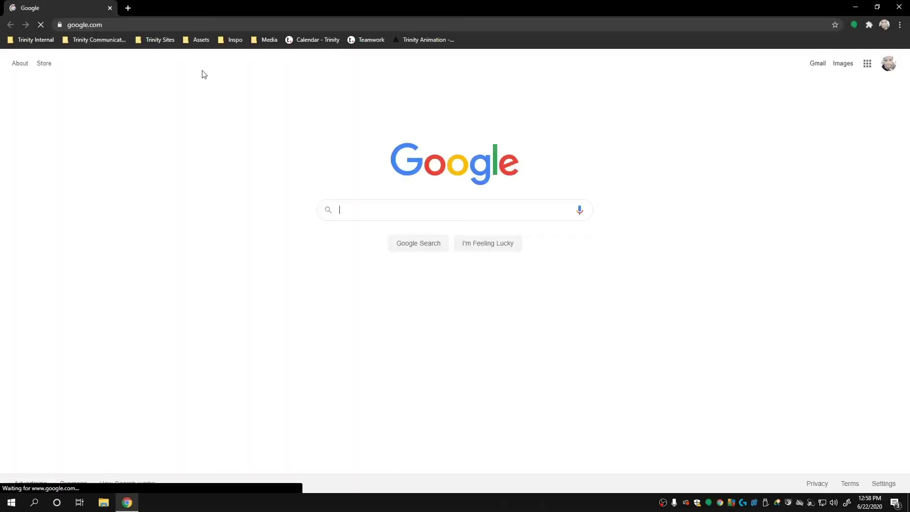
click(191, 25)
text(http://lo)
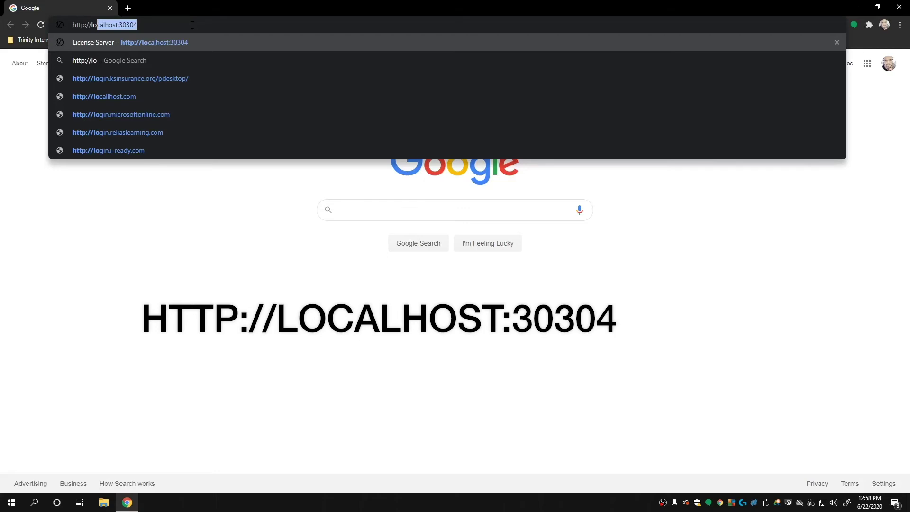
key(Right)
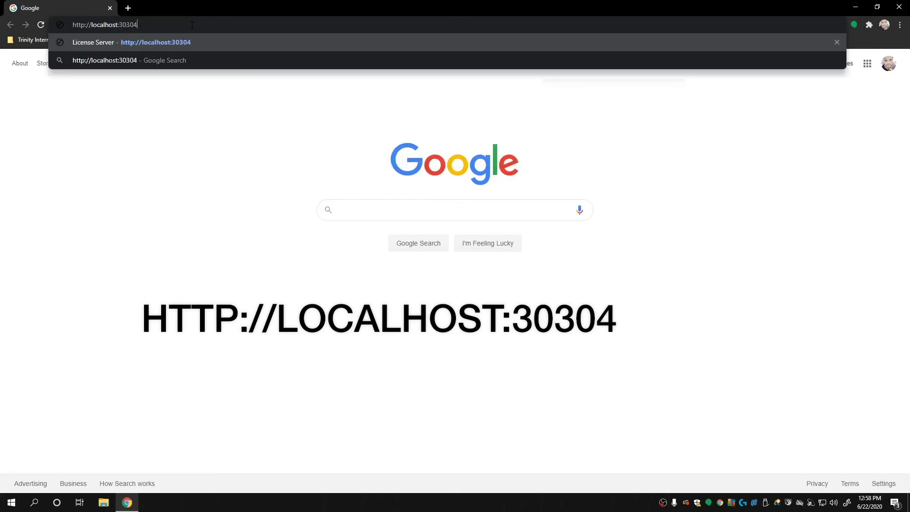
key(Return)
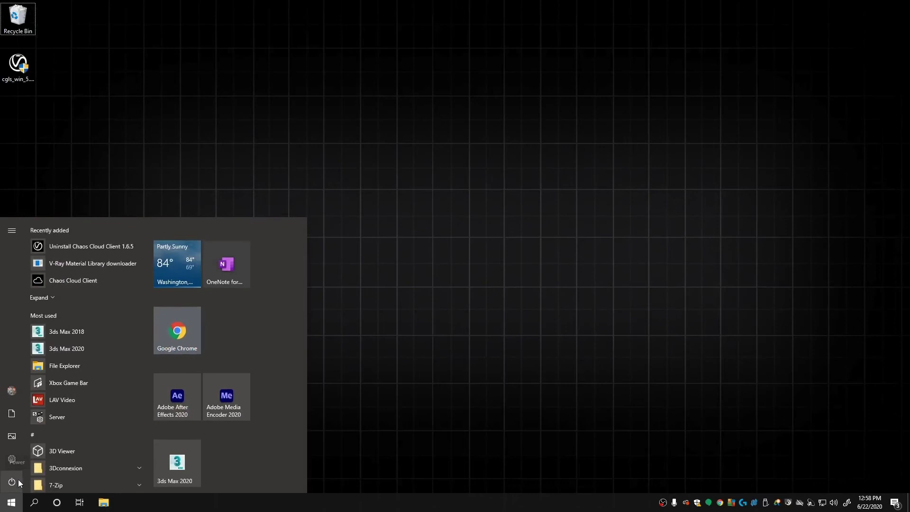
Step: Open Windows Services and bring up the VRLService properties
text(ser)
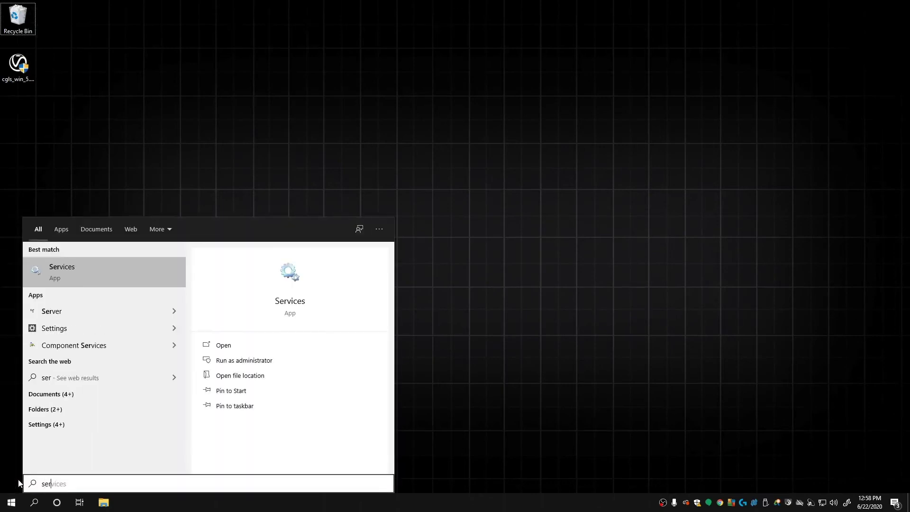
click(159, 275)
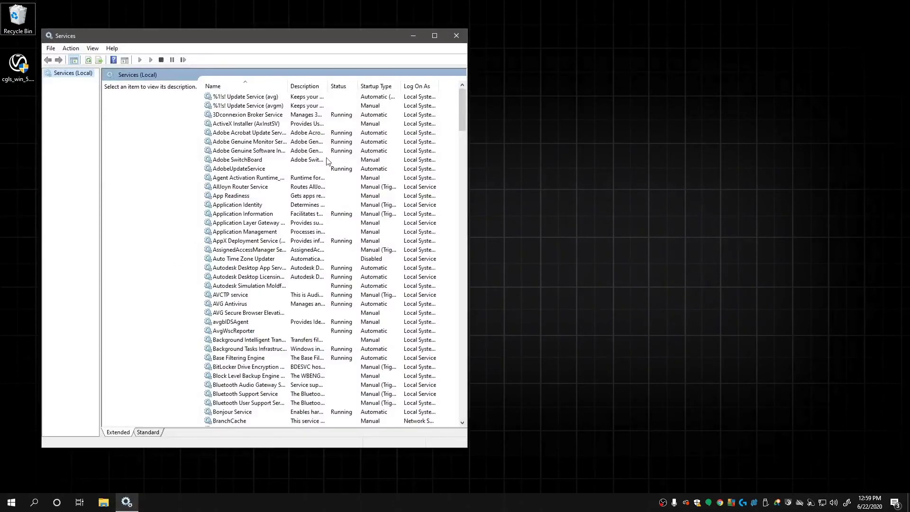
scroll(326, 161, down, 20)
click(373, 368)
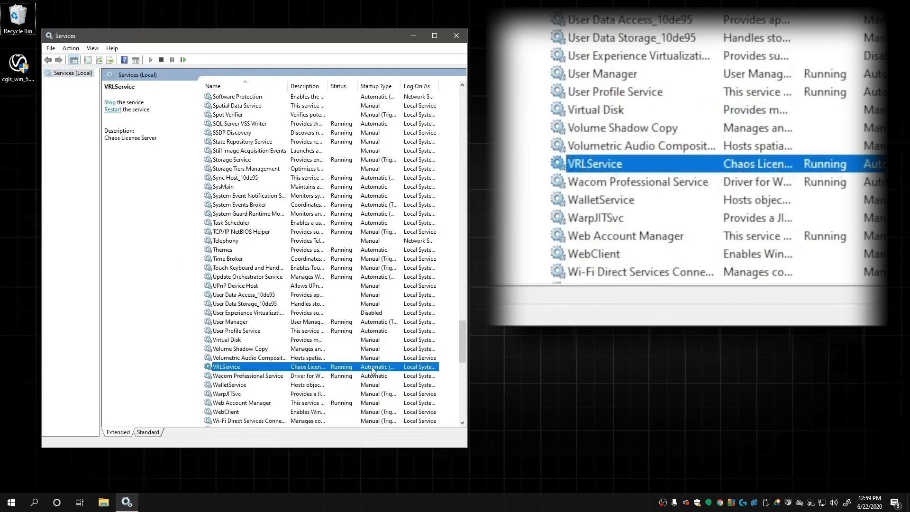
right_click(372, 369)
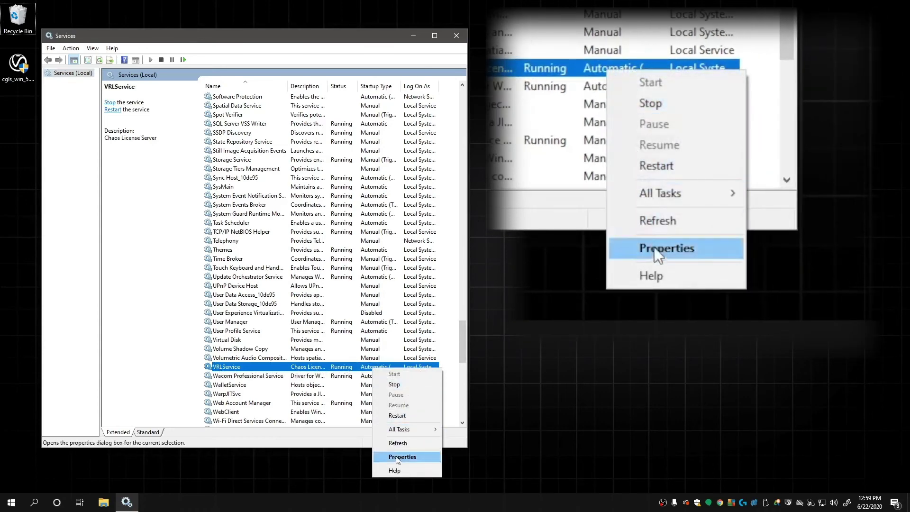
click(401, 457)
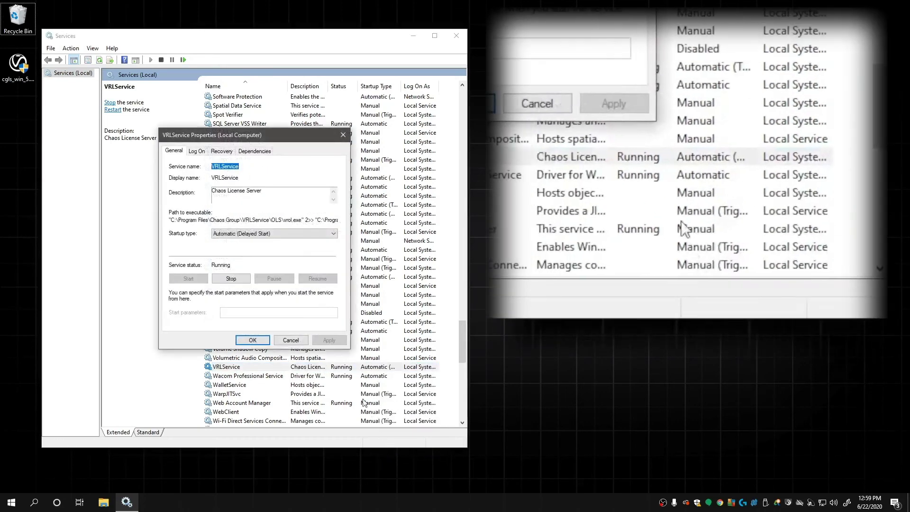
Step: Set VRLService's startup type to Automatic, apply it, and close Services
click(291, 234)
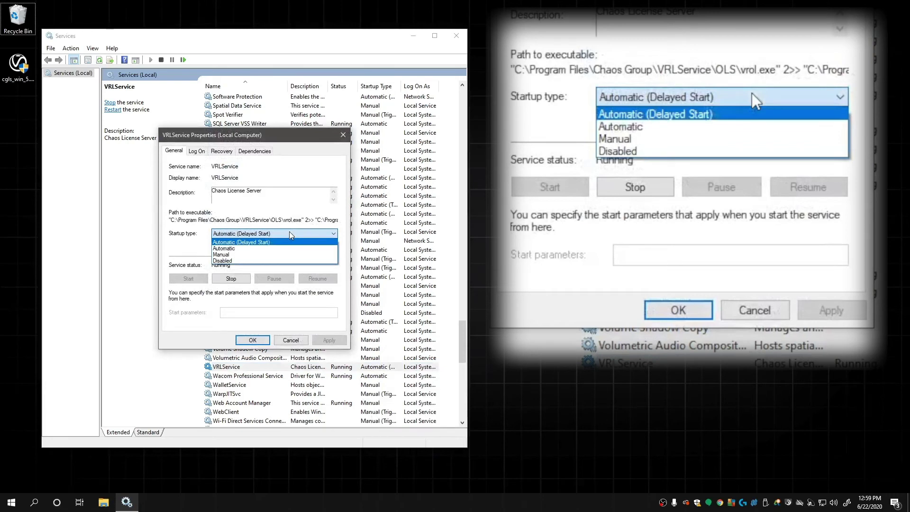
click(291, 248)
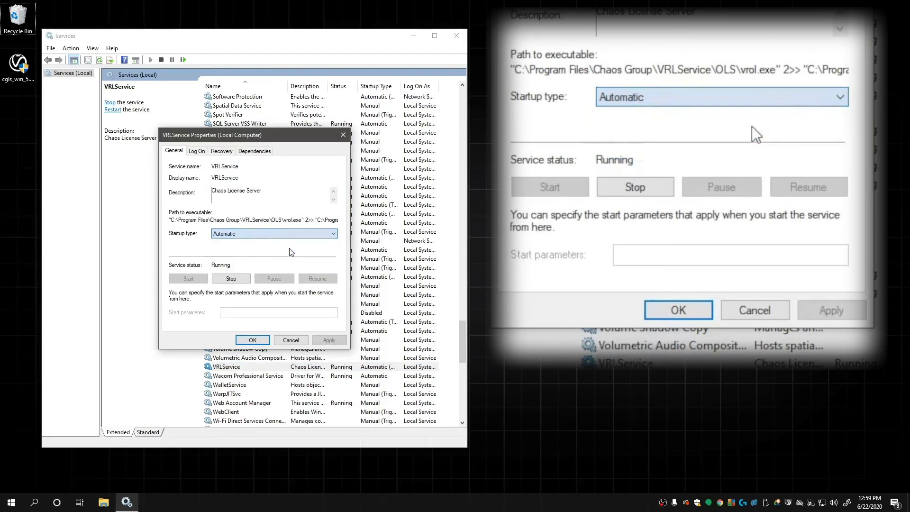
click(335, 338)
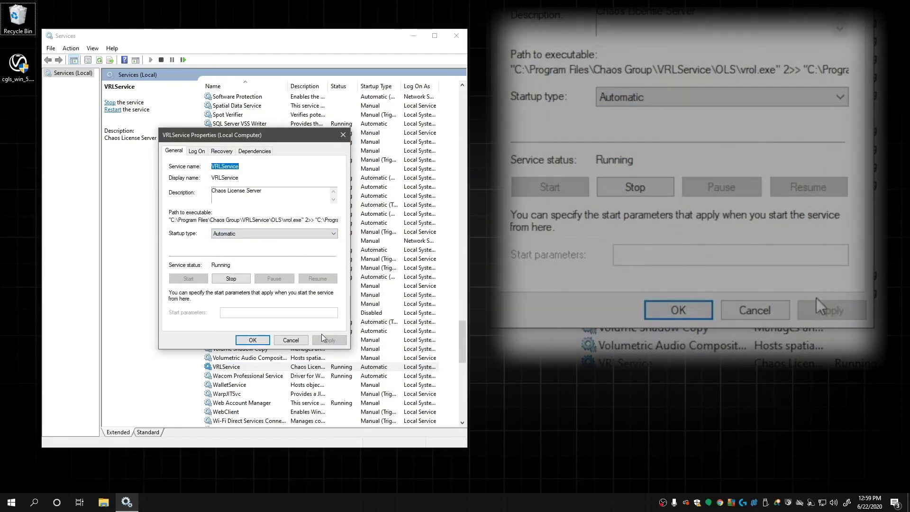
click(253, 339)
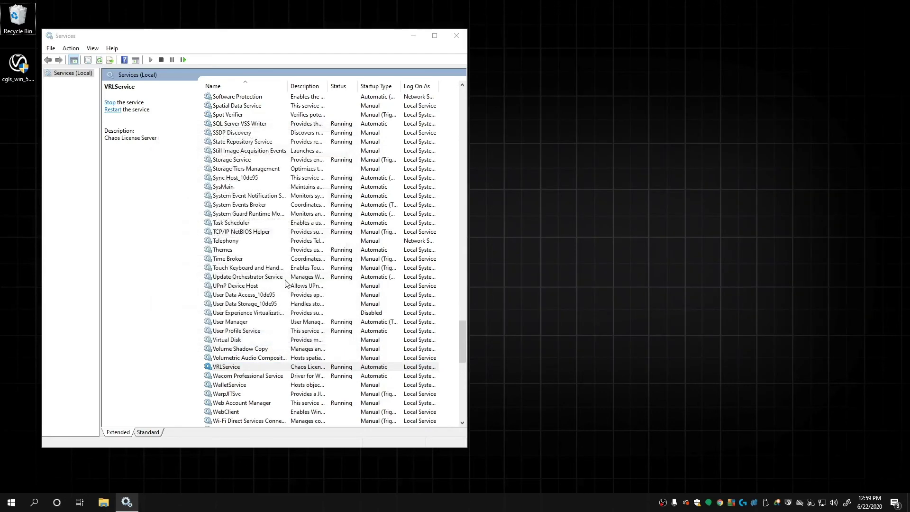
click(456, 35)
Step: Relaunch 3ds Max 2020 with TestScene01.max and start a render from the V-Ray Frame Buffer
key(super)
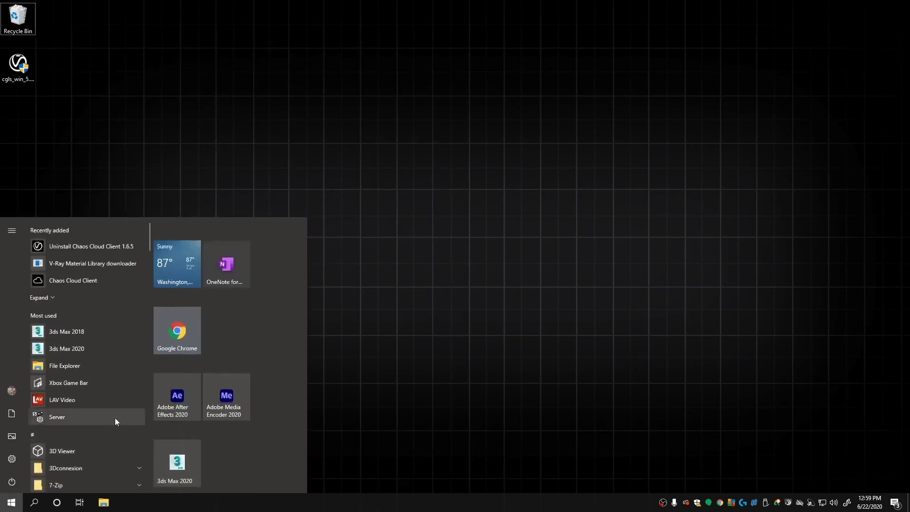
click(185, 448)
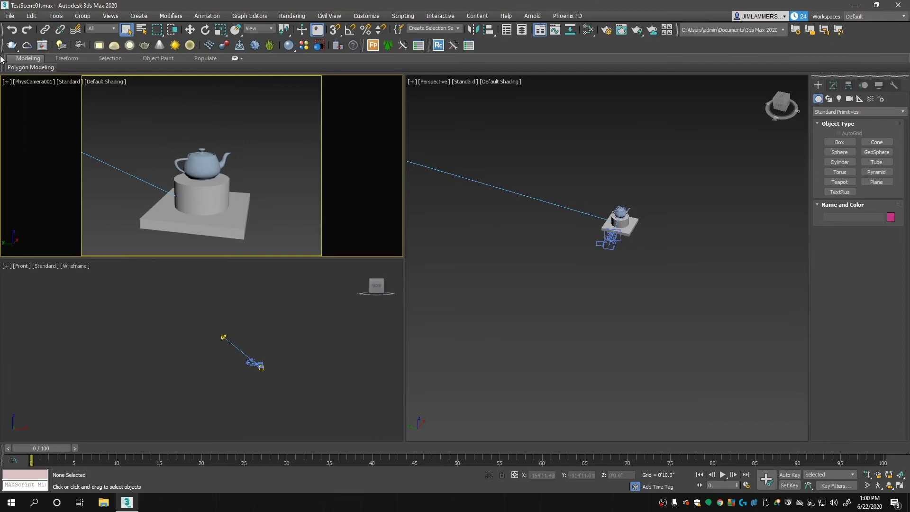
click(43, 45)
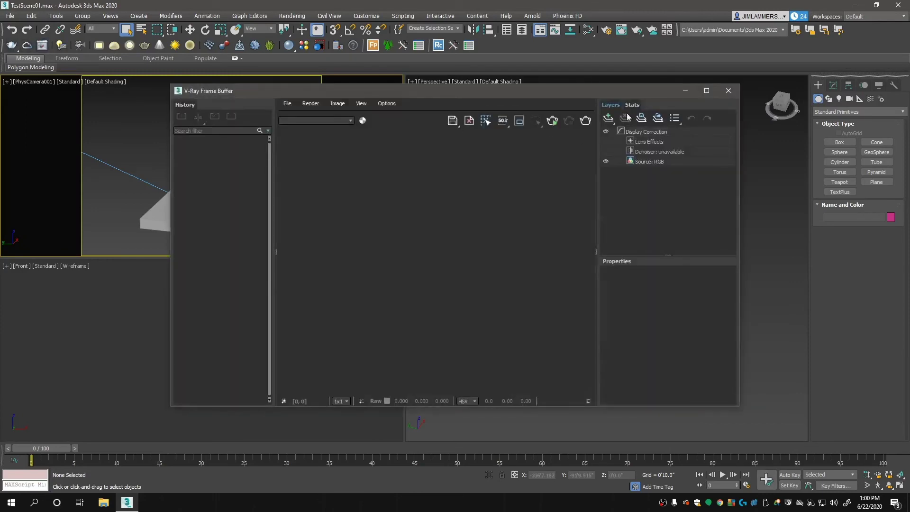
click(554, 123)
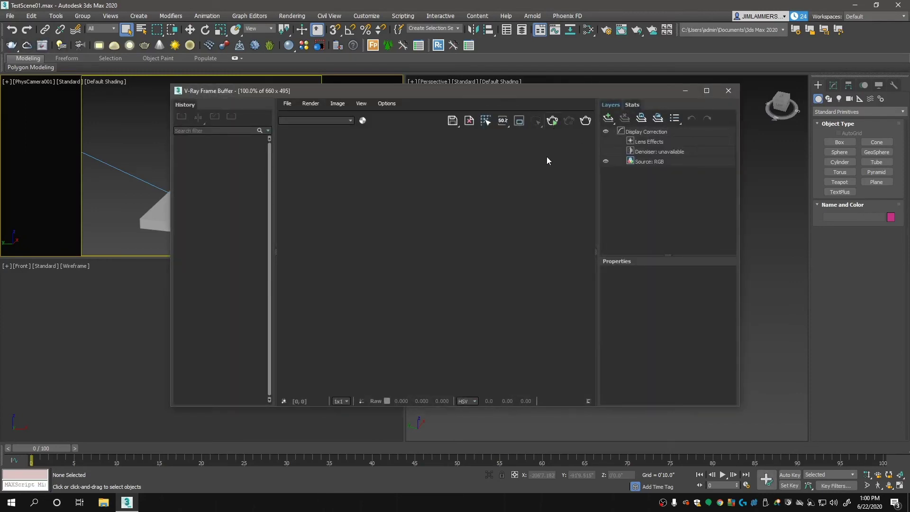